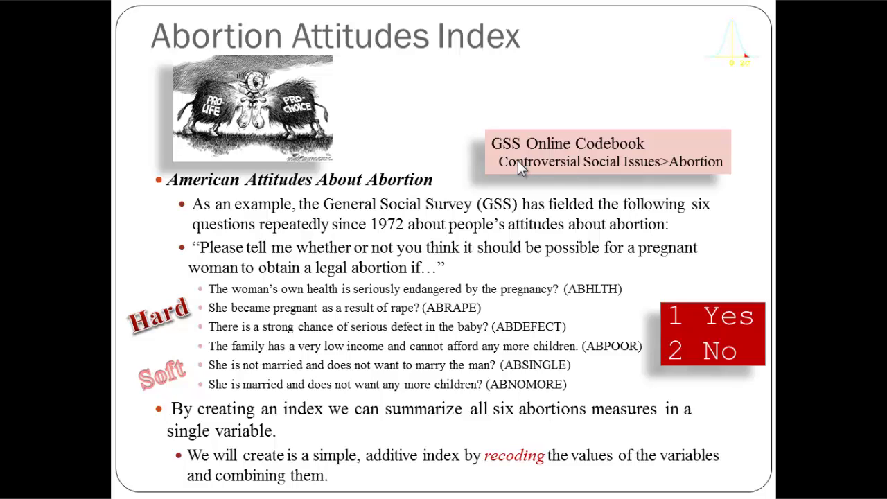
click(517, 161)
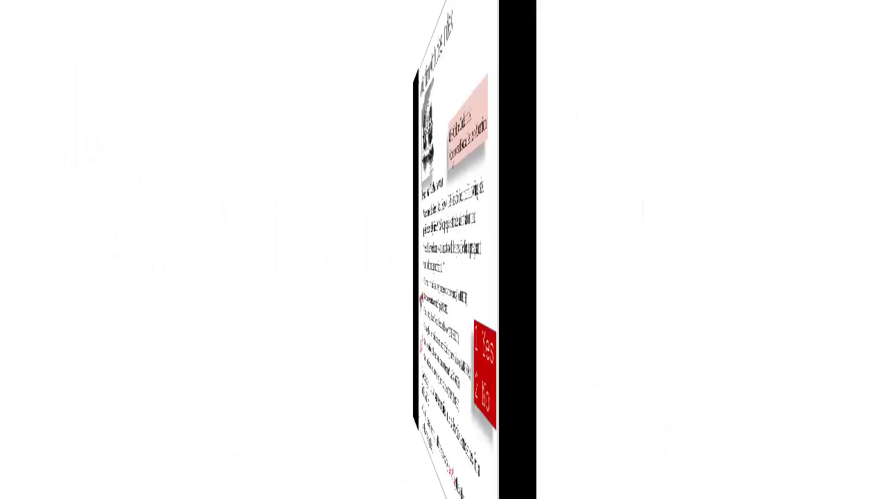
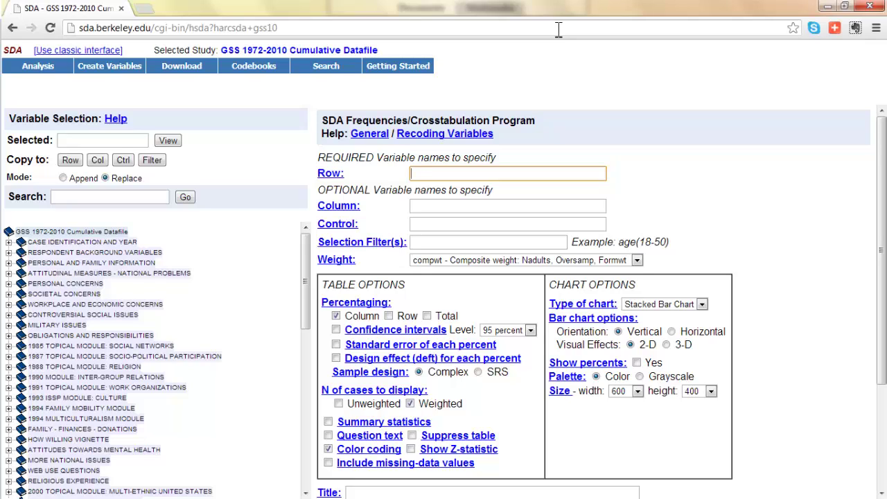
Step: Run a frequency table with abhlth as the row variable, check its response coding, and close the results
click(424, 176)
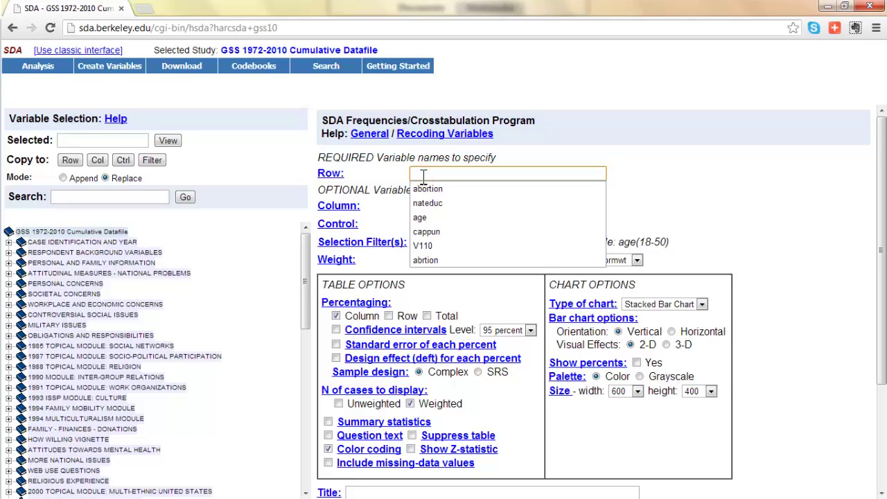
text(ab)
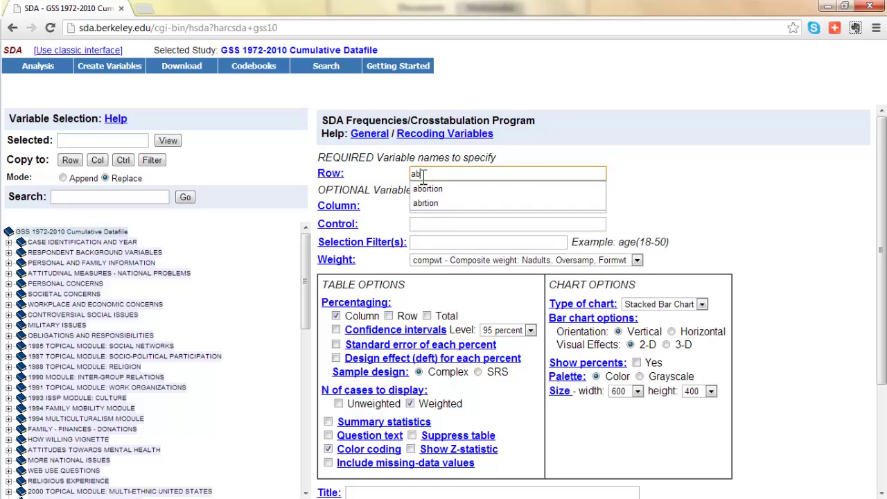
text(rth)
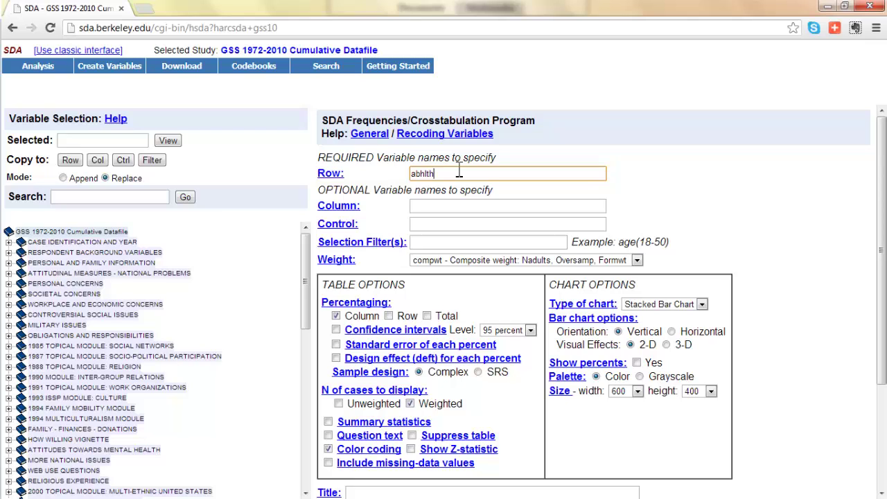
key(Return)
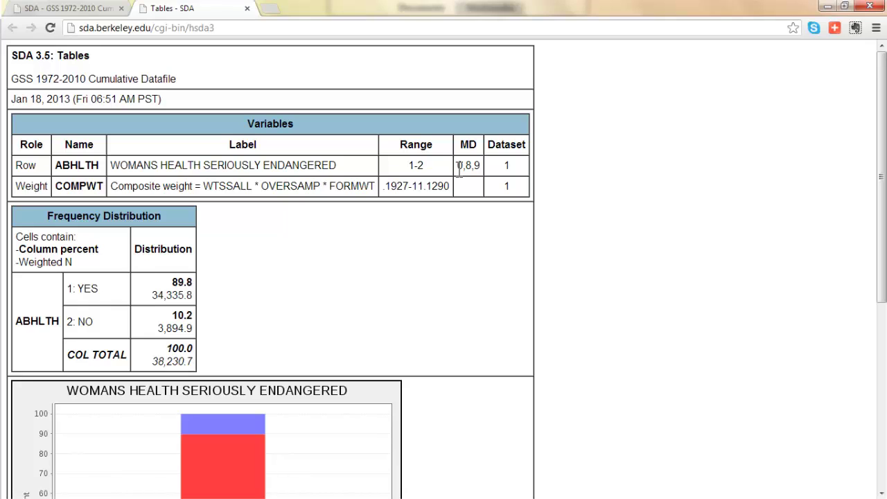
click(246, 9)
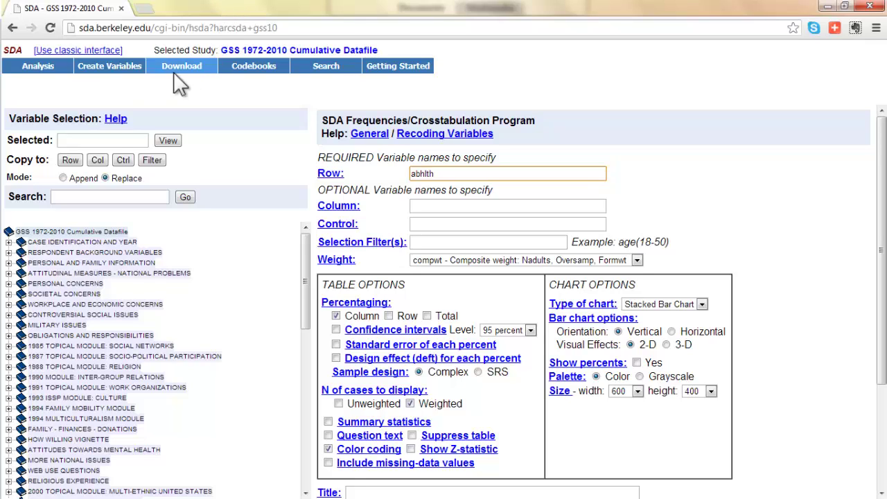
Step: View the list of variables already created for this dataset, then close the list
mouse_move(109, 67)
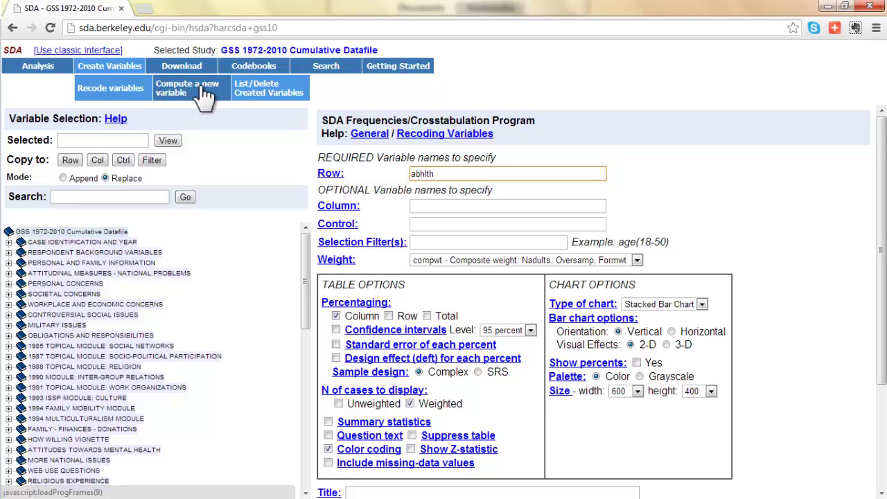
click(275, 84)
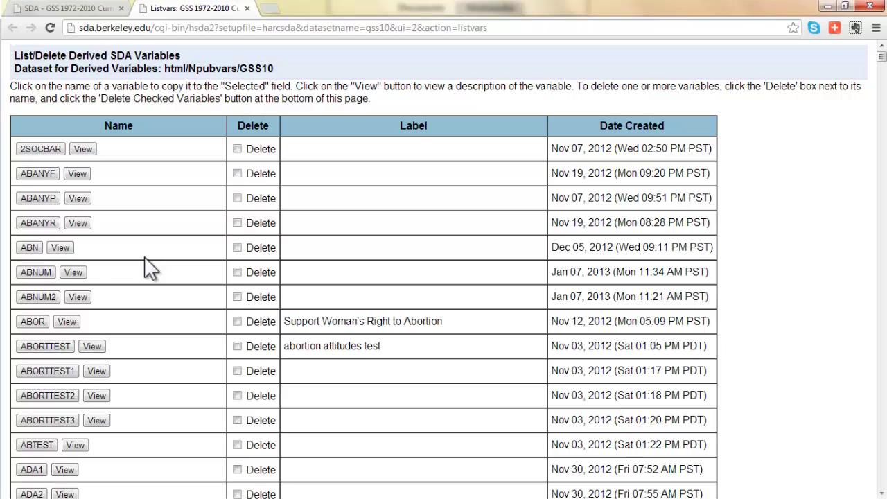
click(247, 8)
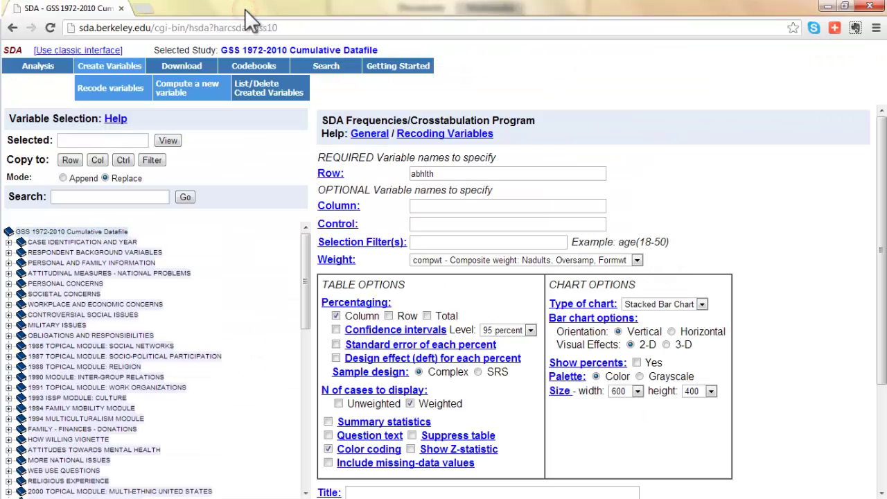
Step: Start computing a new variable with the expression abortion=12-(abhlth+abrape+abdefect+abpoor+absingle+abnomore)
mouse_move(91, 67)
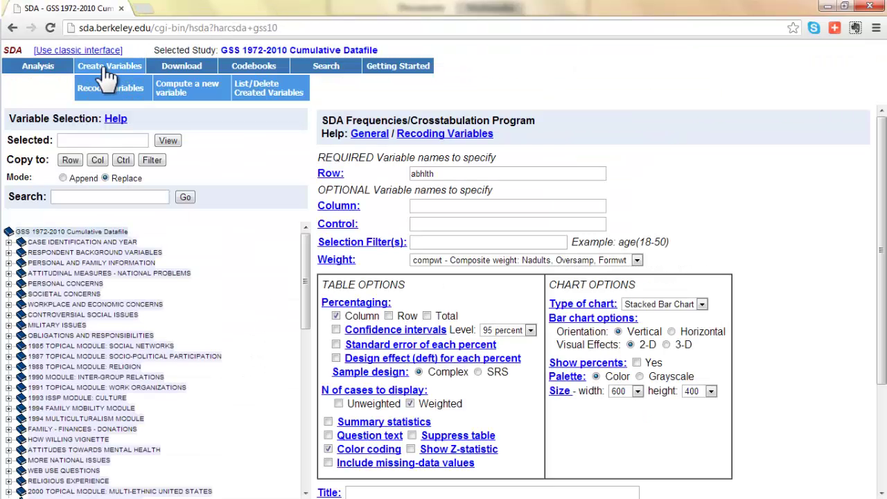
click(186, 91)
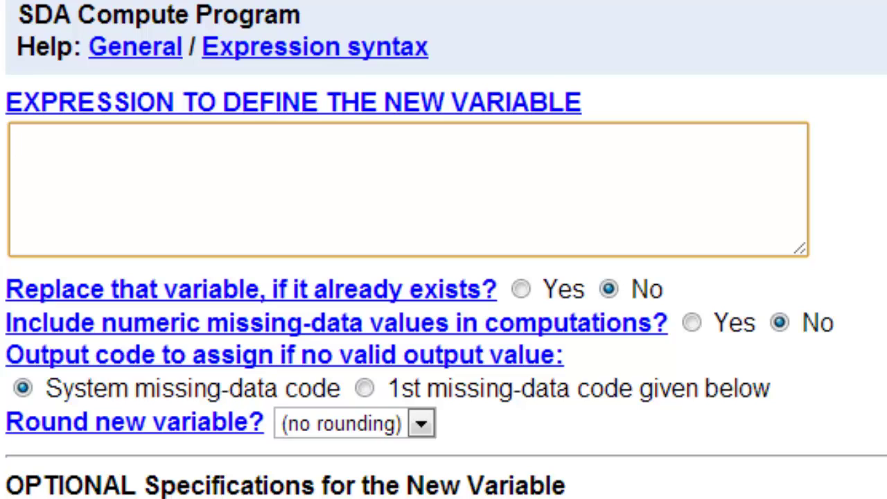
key(ctrl+v)
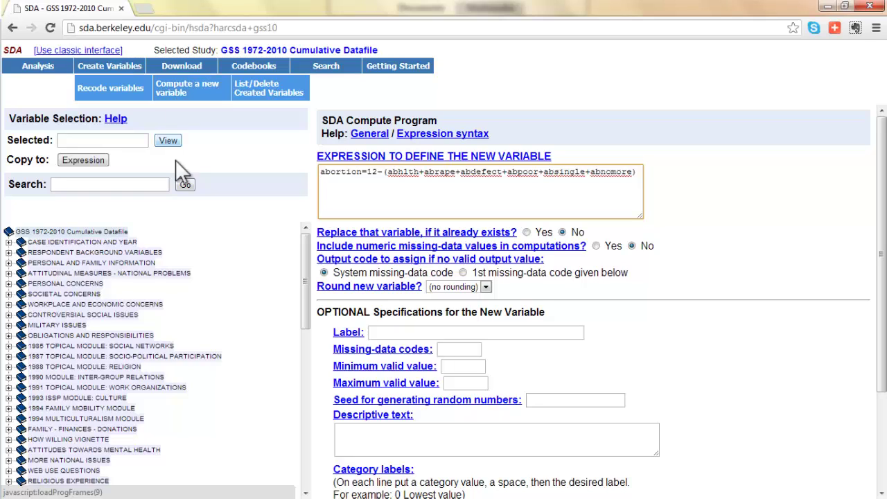
Step: Label the new variable Abortion Attitude Index, leaving the missing-data codes and descriptive text empty
click(388, 331)
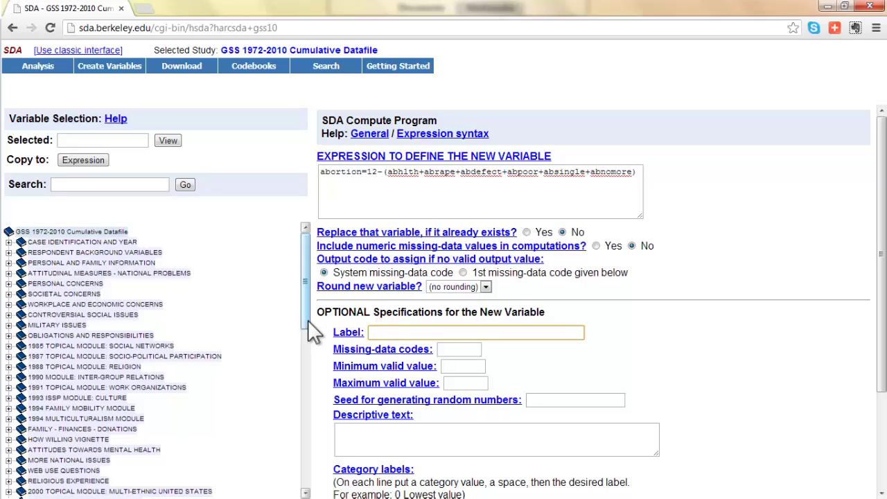
text(Abortion Attitude Index)
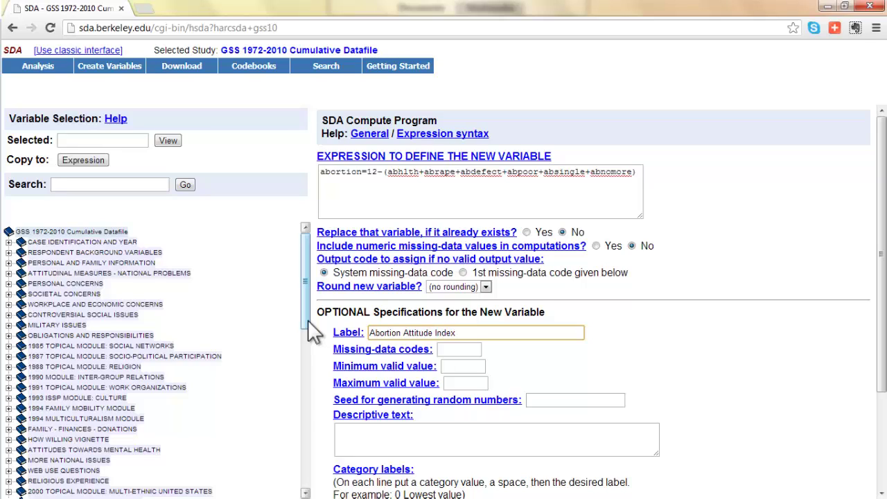
click(445, 348)
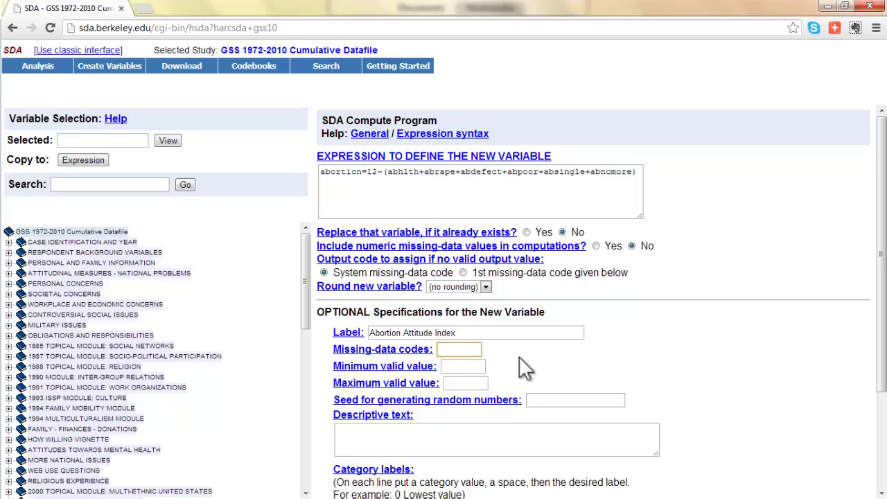
scroll(548, 377, down, 2)
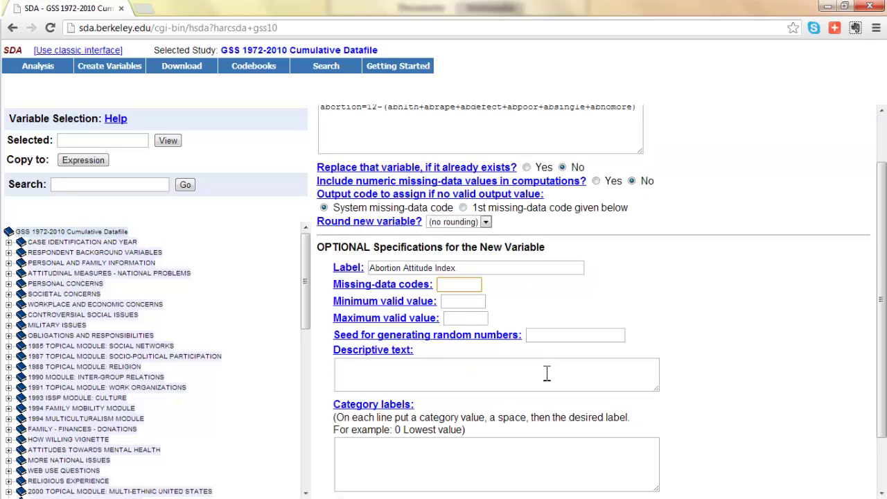
click(387, 367)
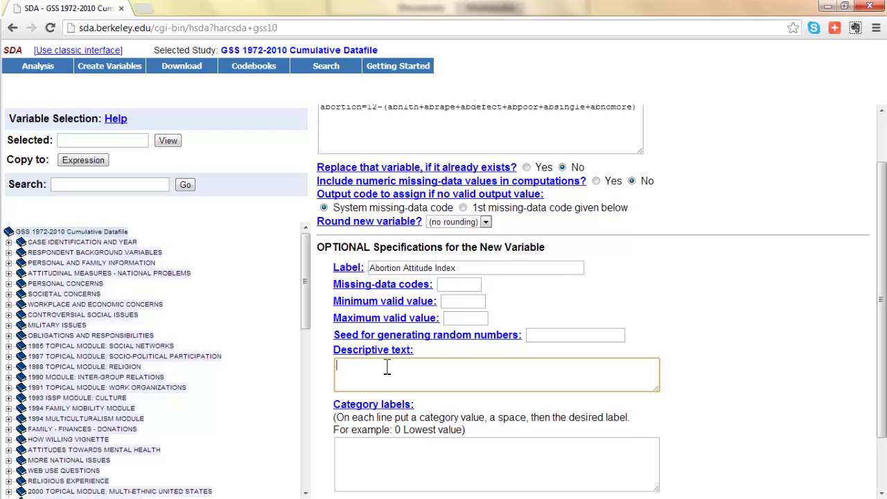
scroll(384, 368, down, 2)
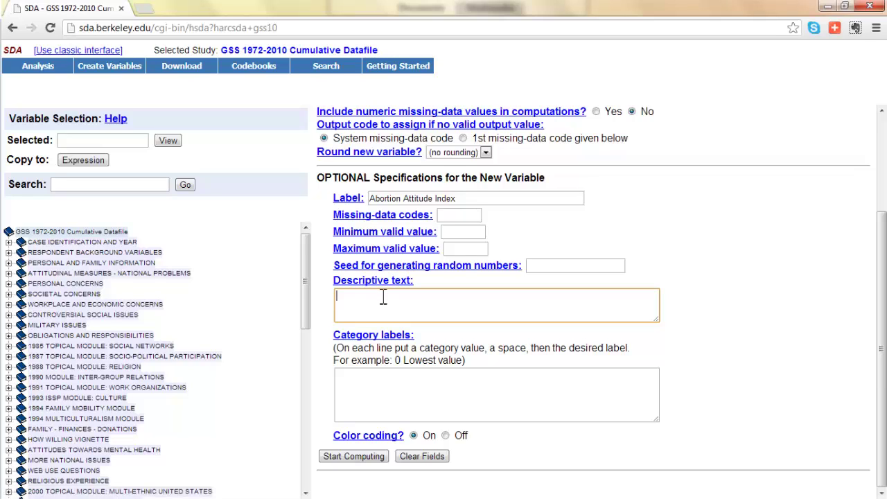
Step: Compute the abortion variable, review its derived-variable description and case allocation, and close the results
click(353, 457)
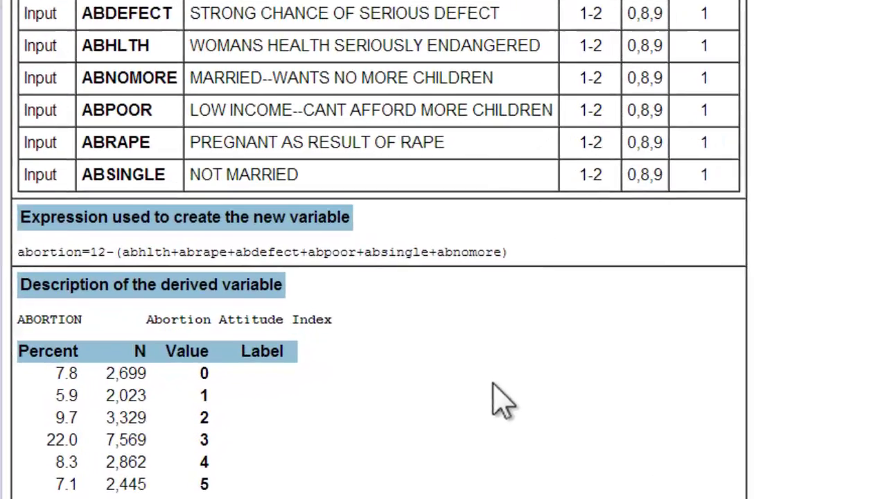
scroll(322, 429, down, 3)
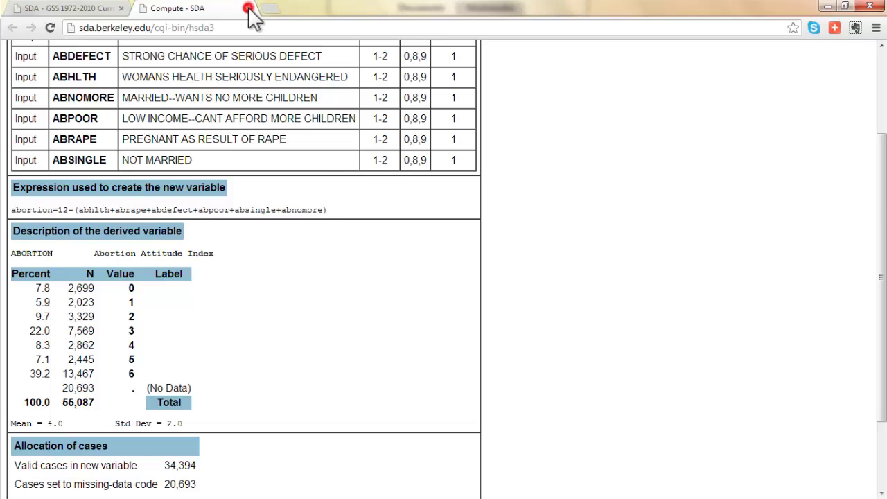
click(247, 8)
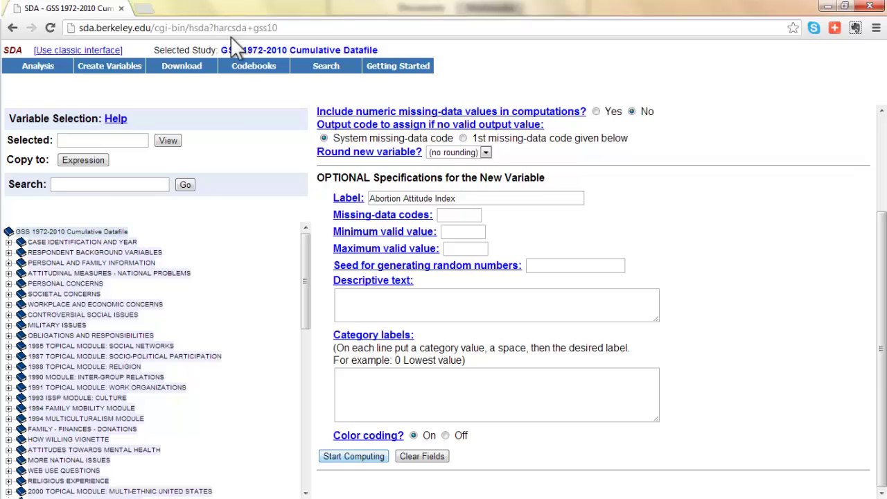
Step: Set up a new frequencies/crosstabulation analysis with abortion as the row variable
mouse_move(31, 72)
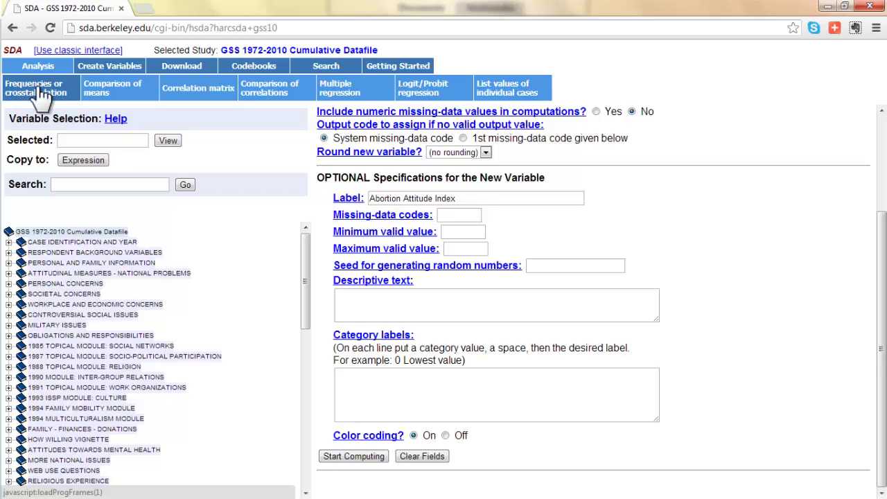
click(37, 85)
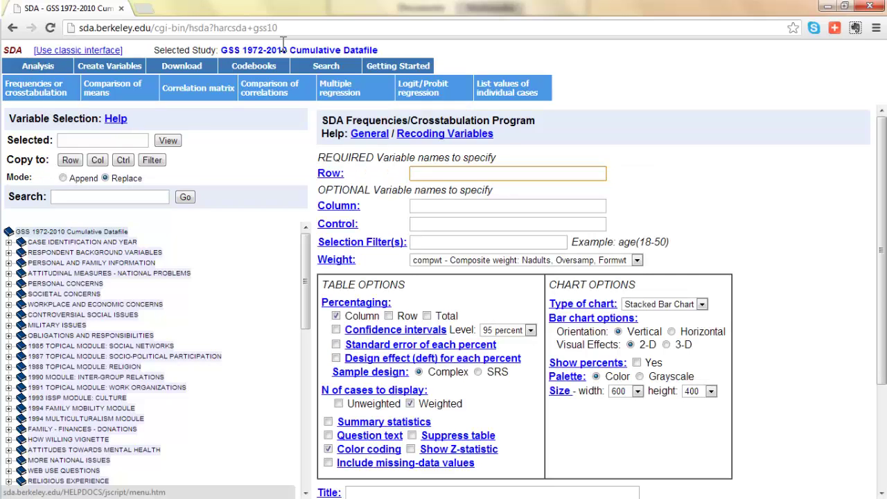
click(420, 173)
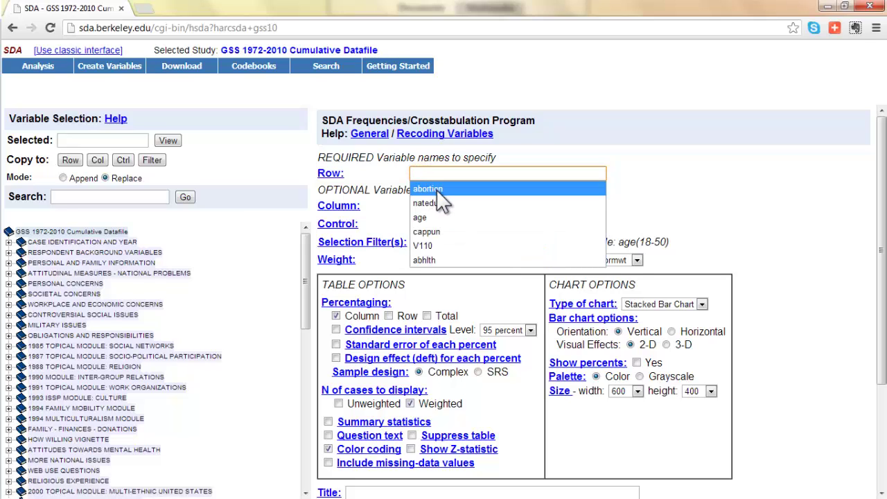
click(438, 189)
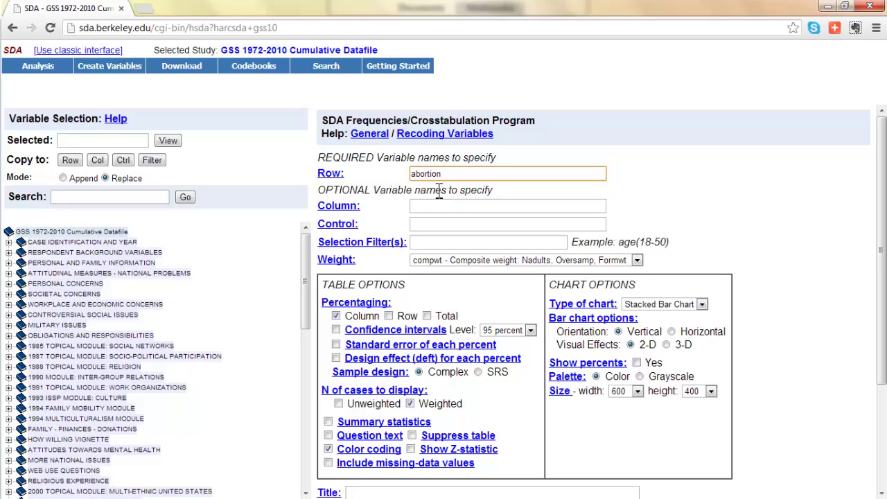
Step: Set the table's weight to No Weight and the chart type to Bar Chart
click(478, 261)
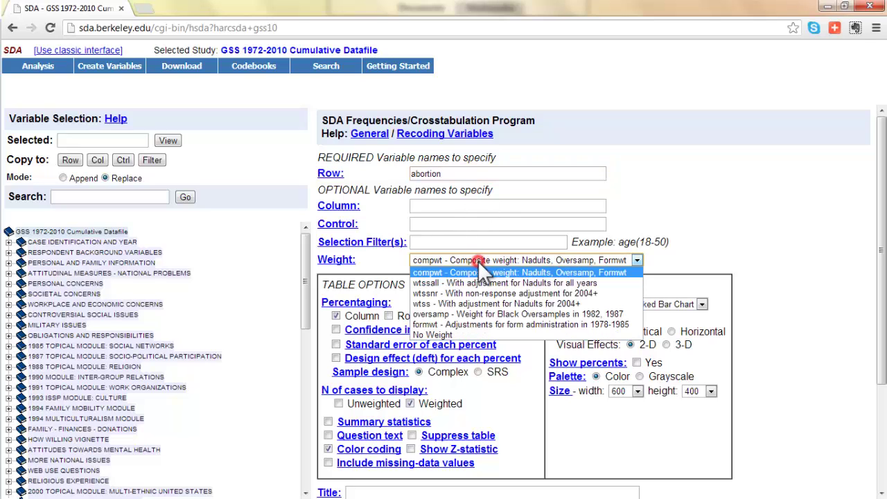
click(449, 335)
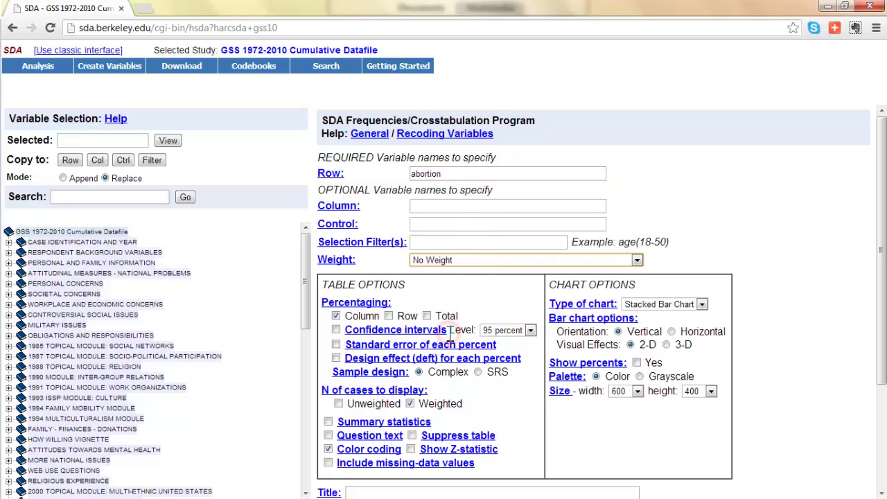
click(702, 305)
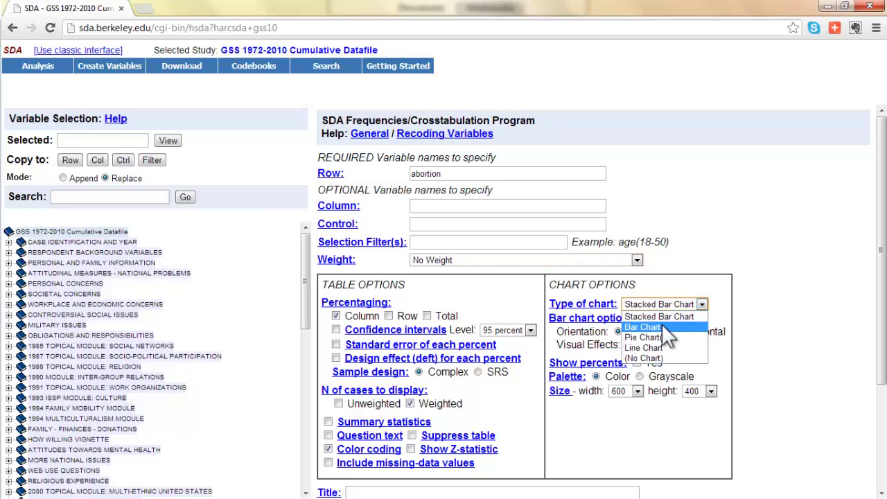
click(656, 326)
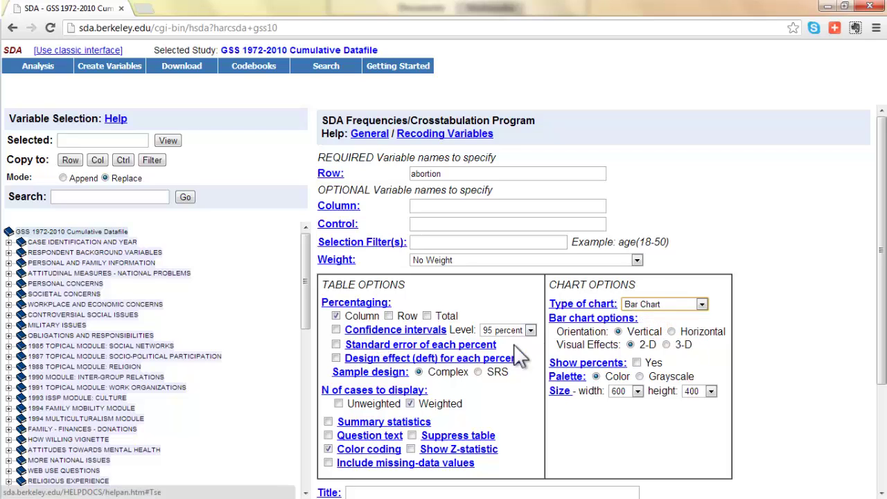
Step: Run the abortion table, examine the frequency distribution and bar chart, and close the results
drag(881, 201, 882, 223)
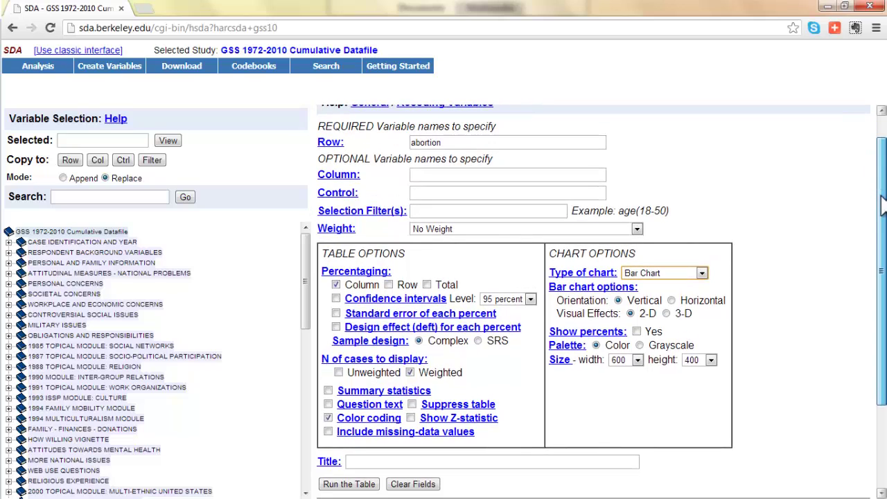
click(362, 485)
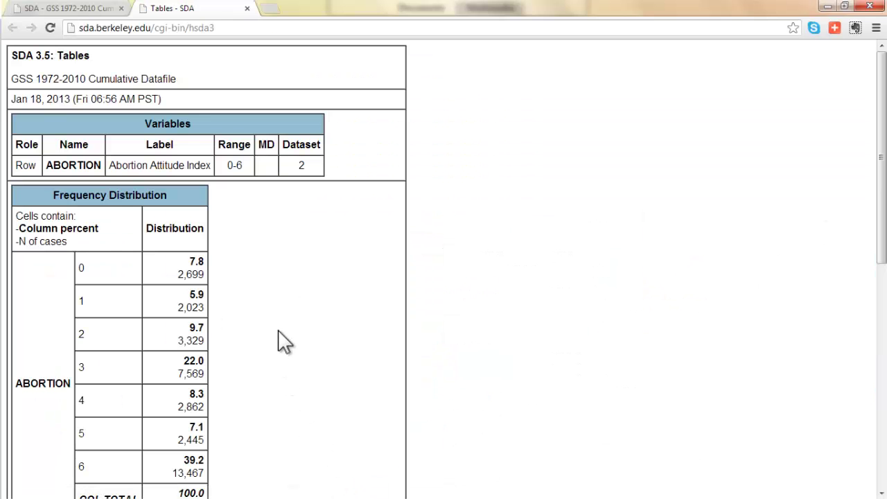
scroll(276, 329, down, 1)
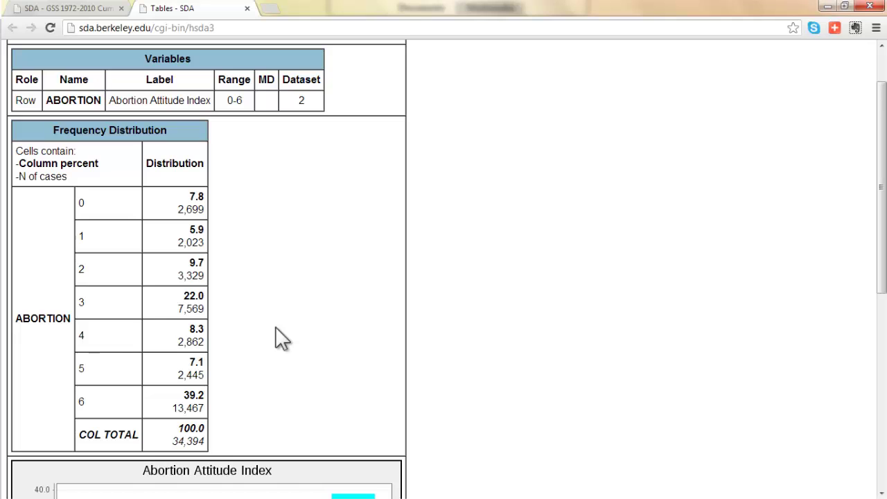
scroll(276, 328, down, 5)
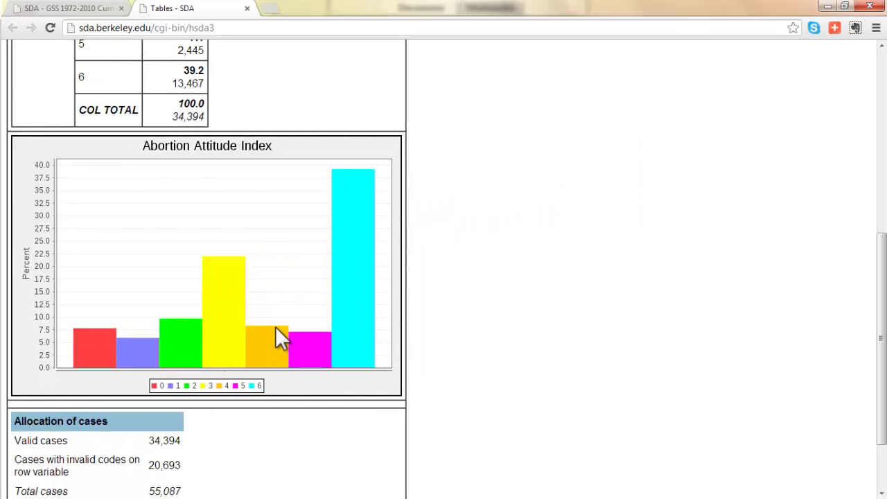
click(246, 8)
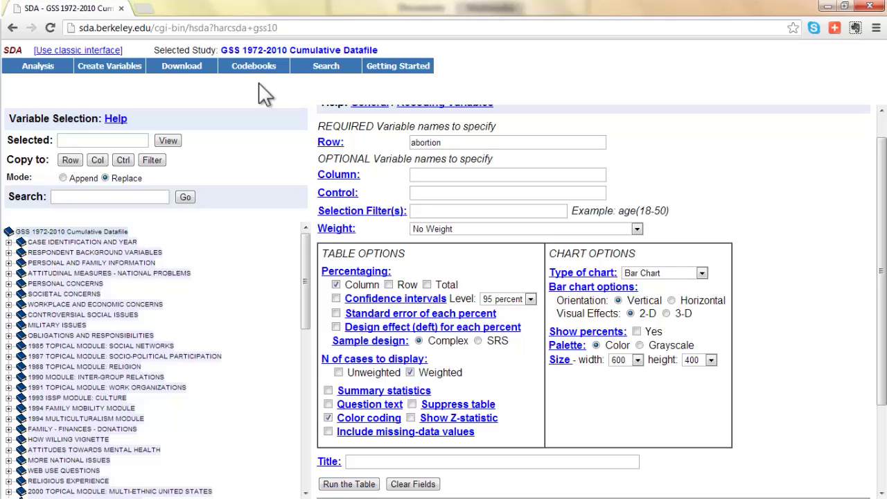
Step: Add year as the crosstabulation's column variable and set the chart type to Line Chart
click(423, 175)
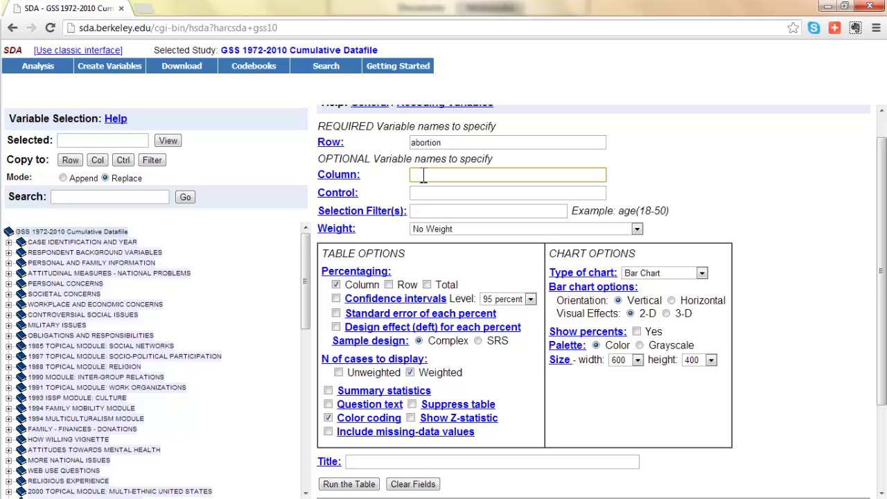
text(year)
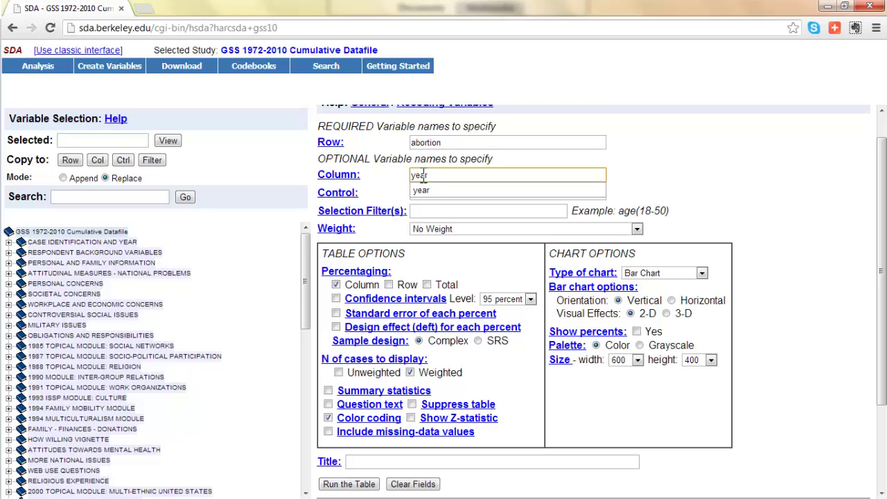
click(438, 176)
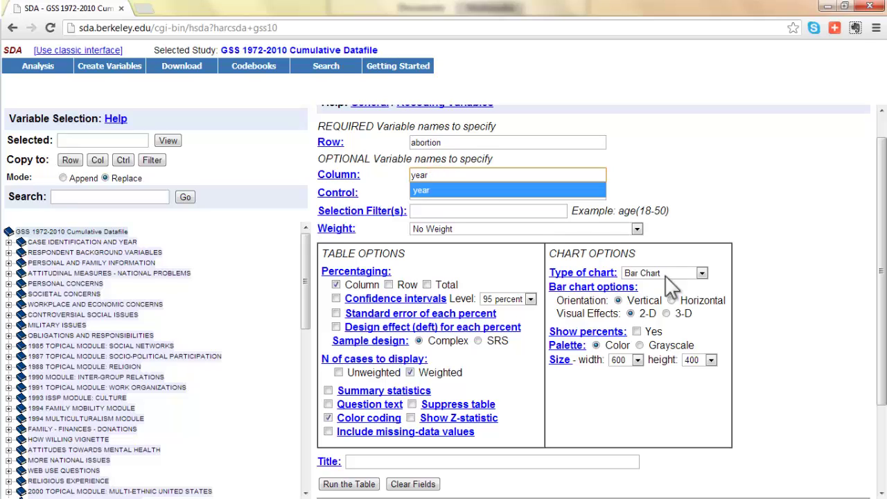
click(701, 273)
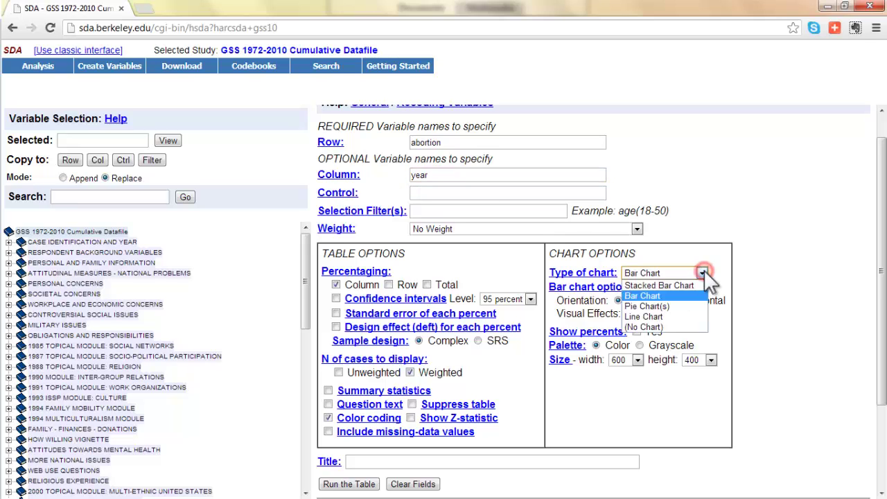
click(679, 317)
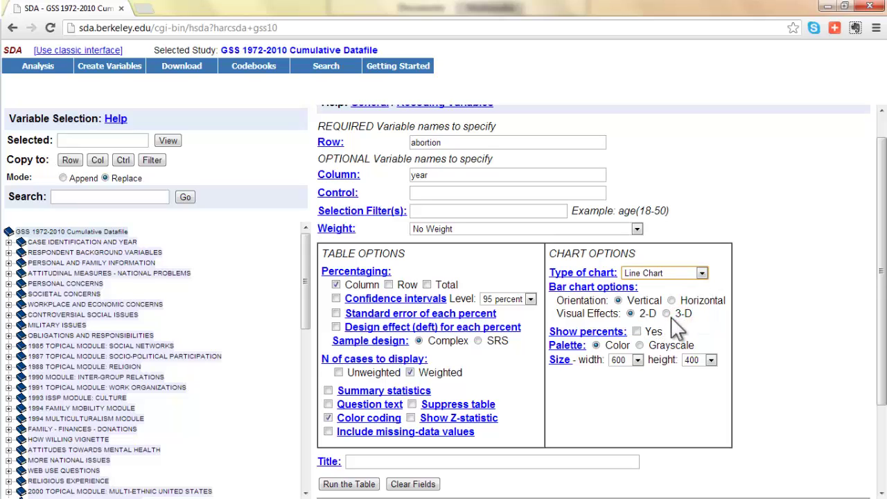
Step: Run the abortion by year table, examine the frequency distribution across all years and the line chart, and close the results
click(350, 484)
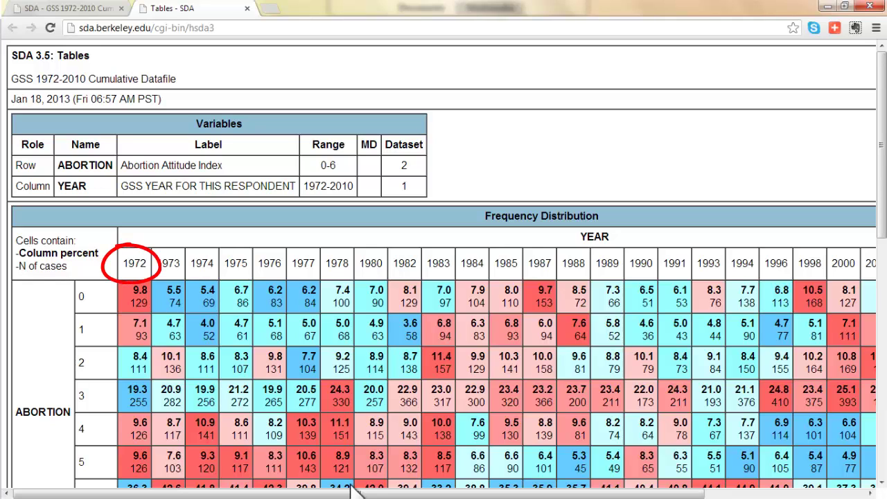
drag(340, 494, 555, 494)
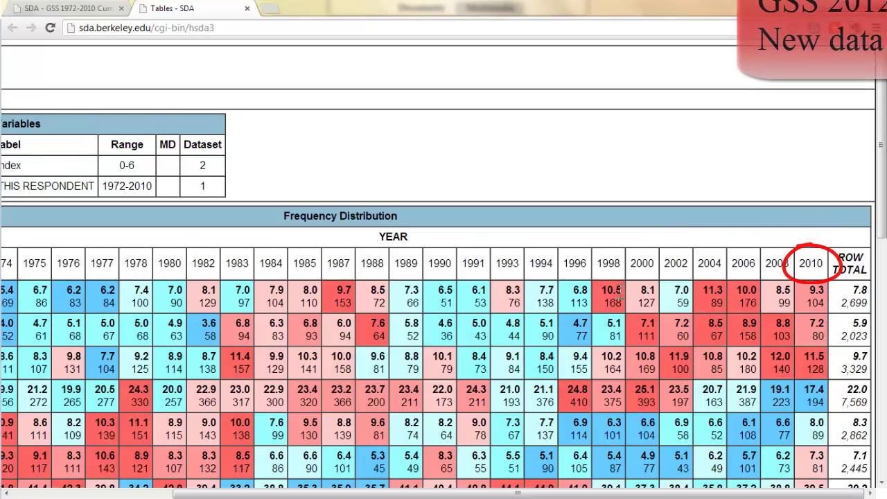
drag(575, 492, 396, 489)
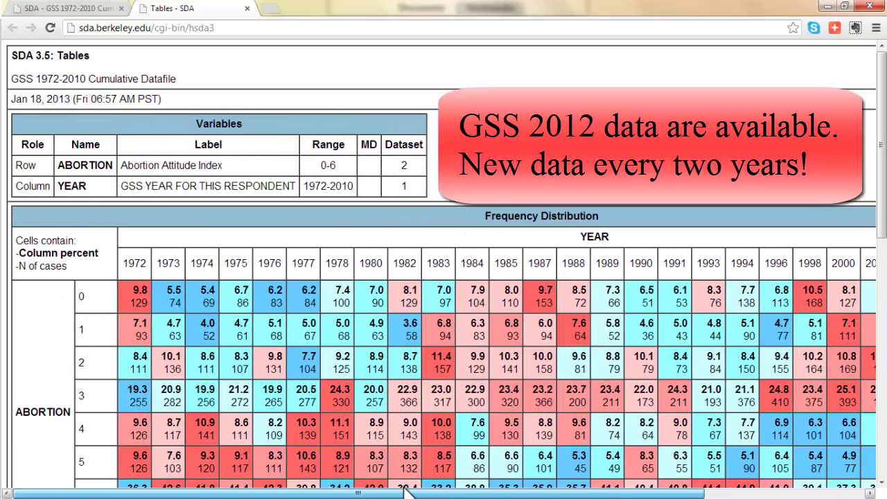
drag(880, 172, 881, 207)
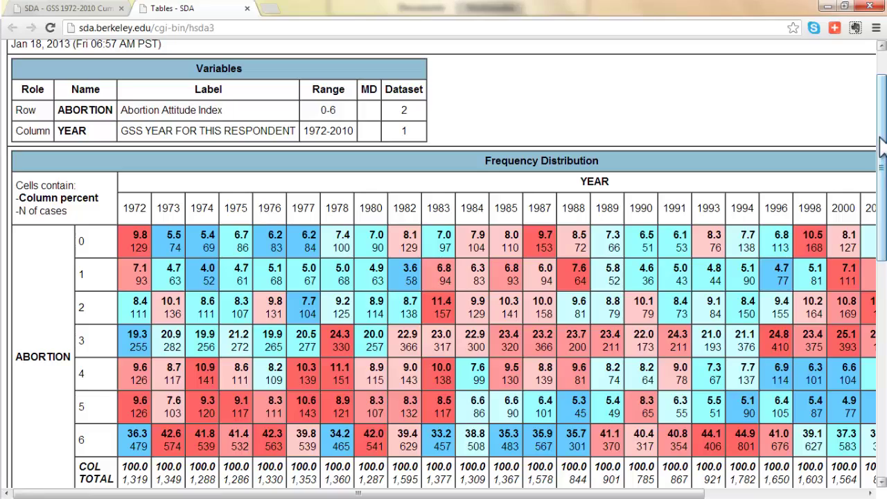
drag(881, 146, 882, 318)
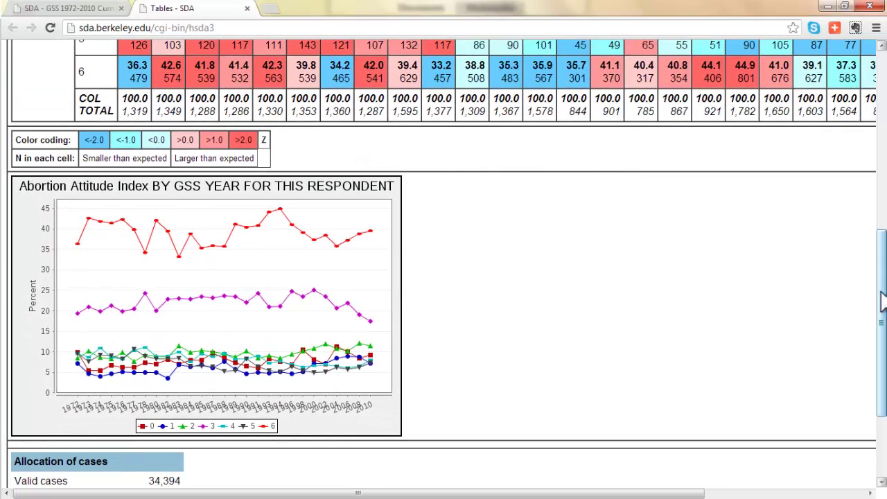
click(248, 8)
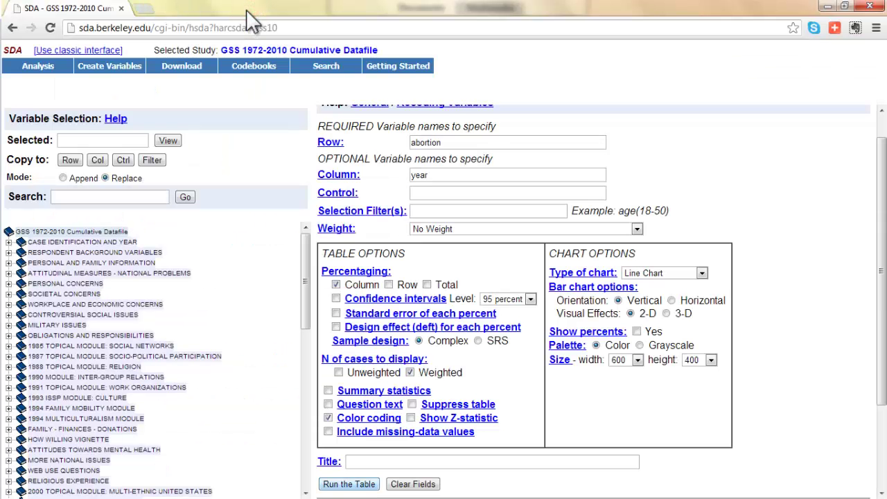
Step: Set up a comparison of means analysis with abortion as the dependent variable and year as the row variable
mouse_move(45, 67)
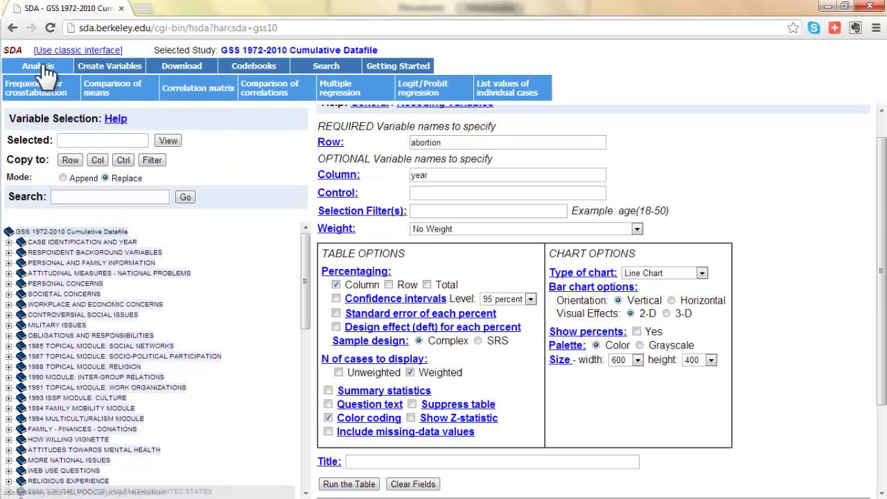
click(124, 89)
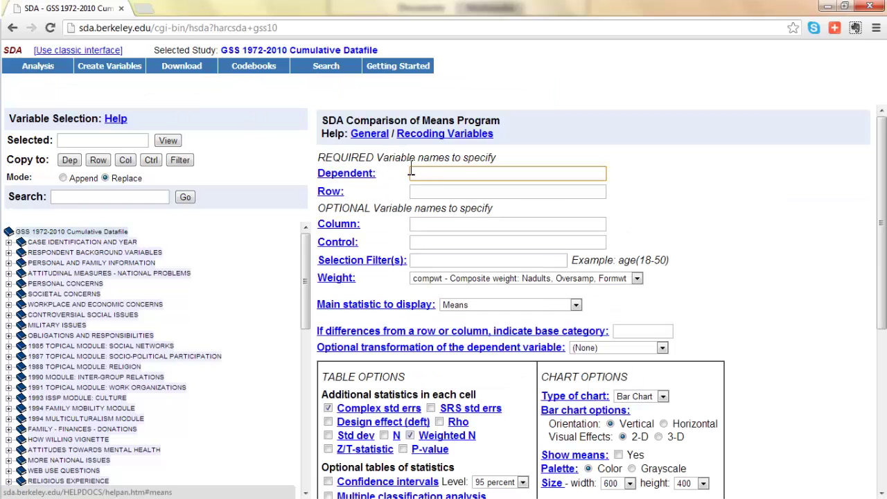
click(412, 172)
click(435, 201)
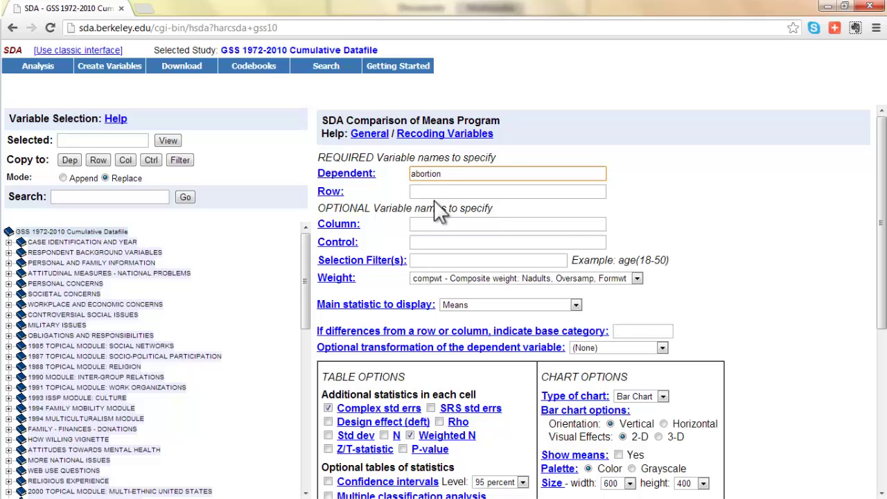
click(432, 192)
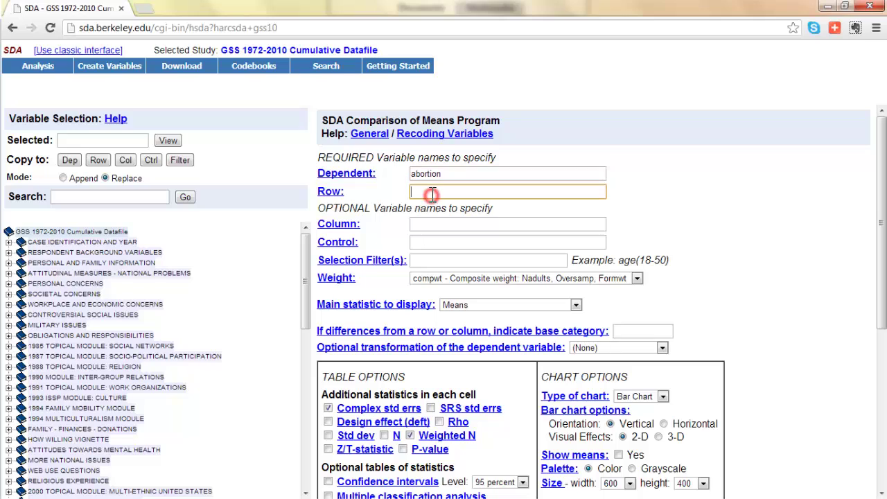
text(ye)
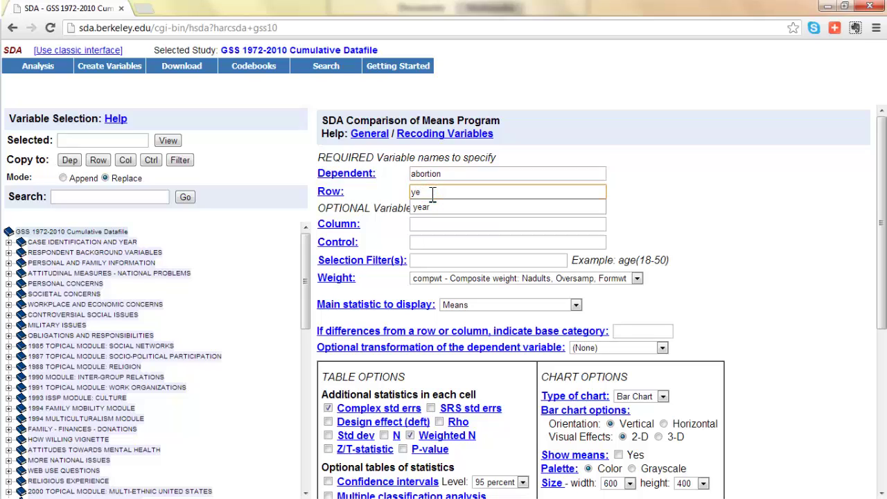
text(ar)
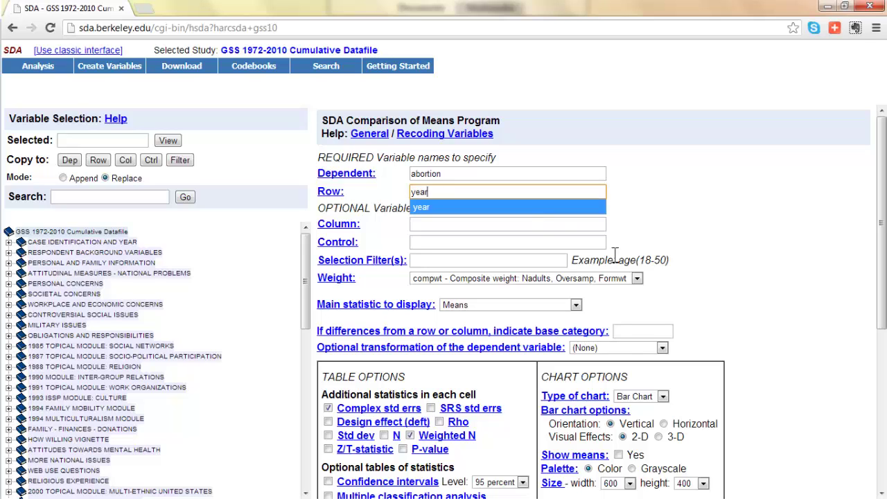
Step: Set the means analysis to No Weight and its chart type to Line Chart
click(636, 278)
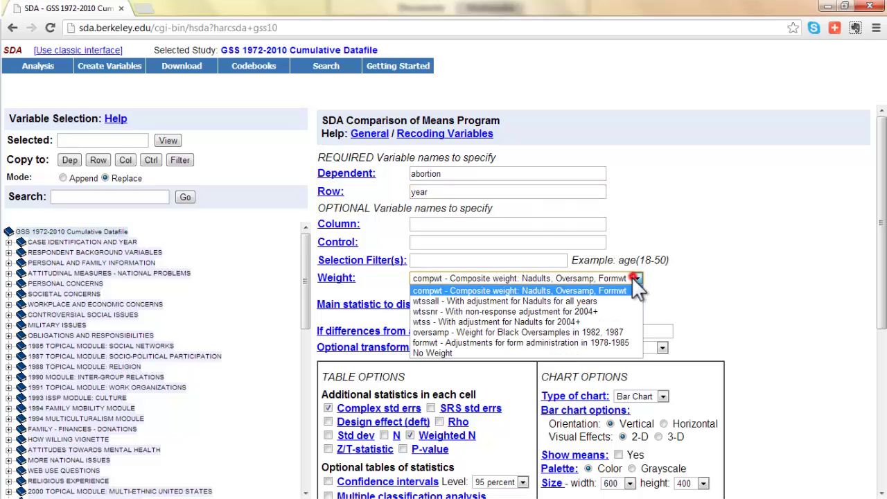
click(462, 352)
click(663, 397)
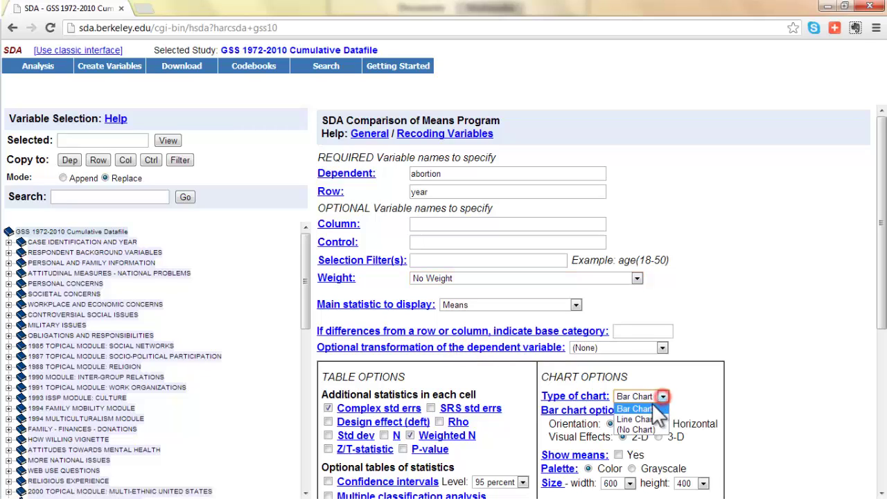
click(634, 418)
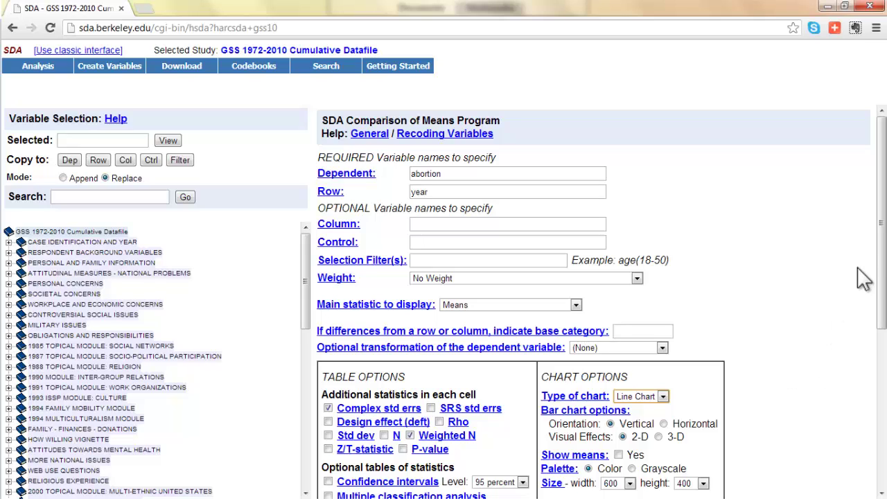
Step: Run the means table and examine the mean abortion index for each year in the main statistics
drag(878, 221, 880, 356)
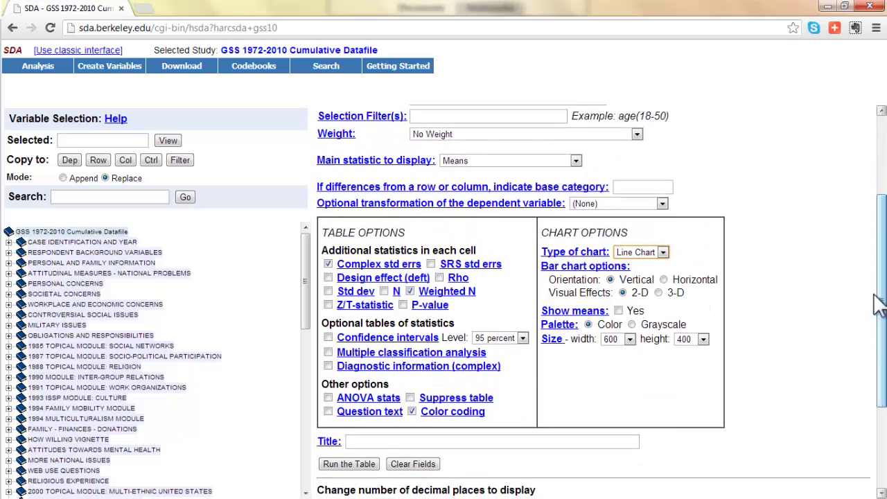
click(349, 464)
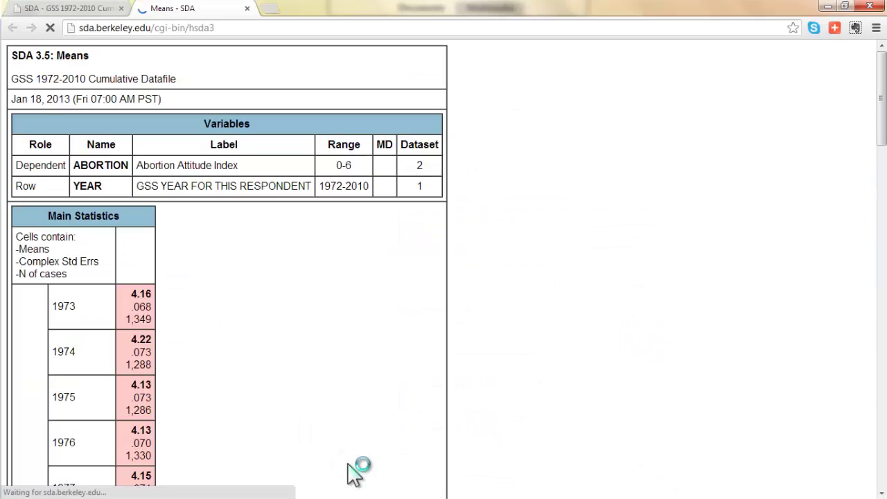
scroll(282, 351, down, 2)
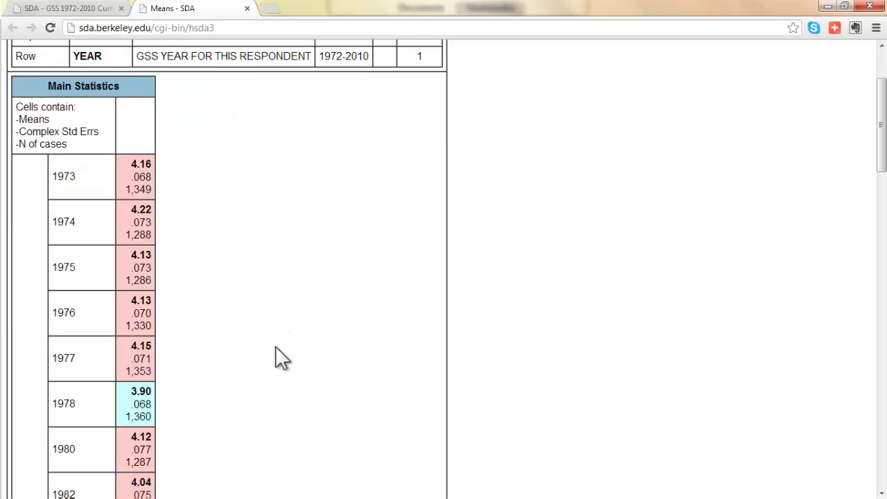